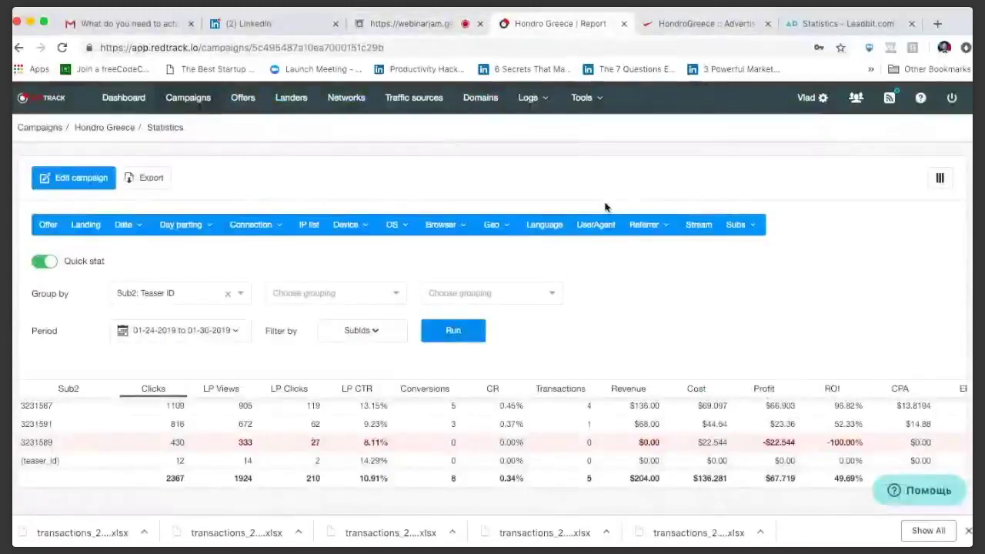
- Check the chat messages in the live webinar broadcast and return to the Hondro Greece report
click(395, 25)
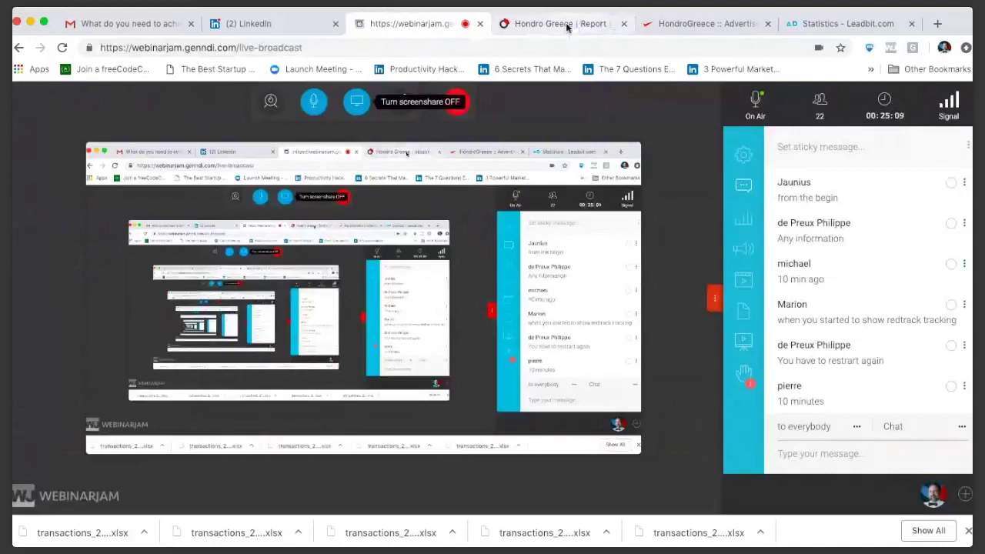
click(567, 27)
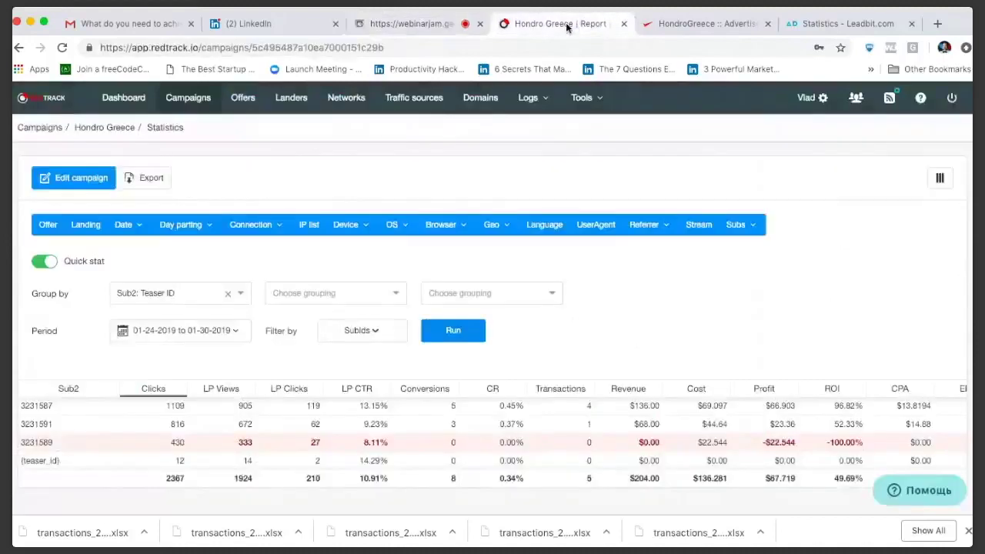
- Switch to the Leadbit statistics and examine the daily conversion figures down to the Total row
click(842, 27)
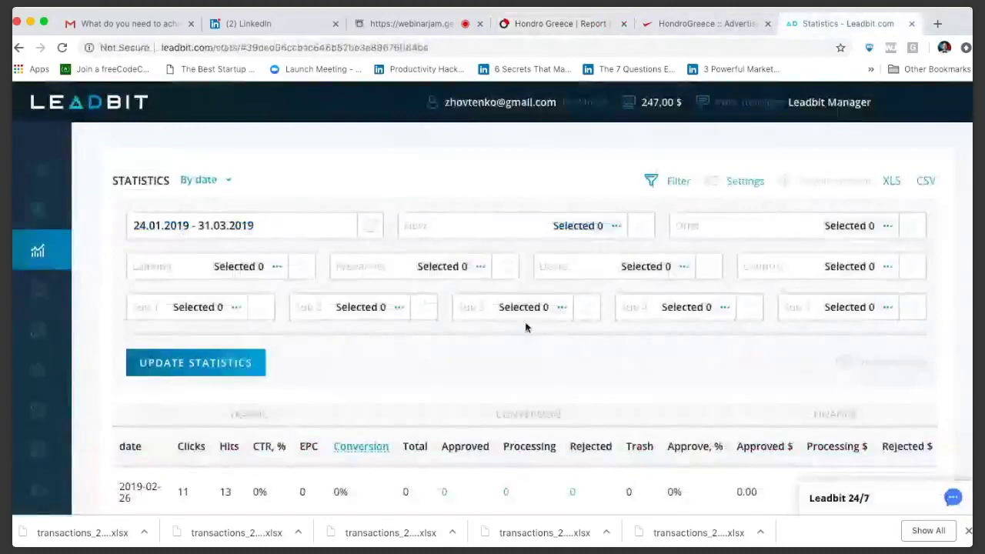
scroll(526, 323, down, 2)
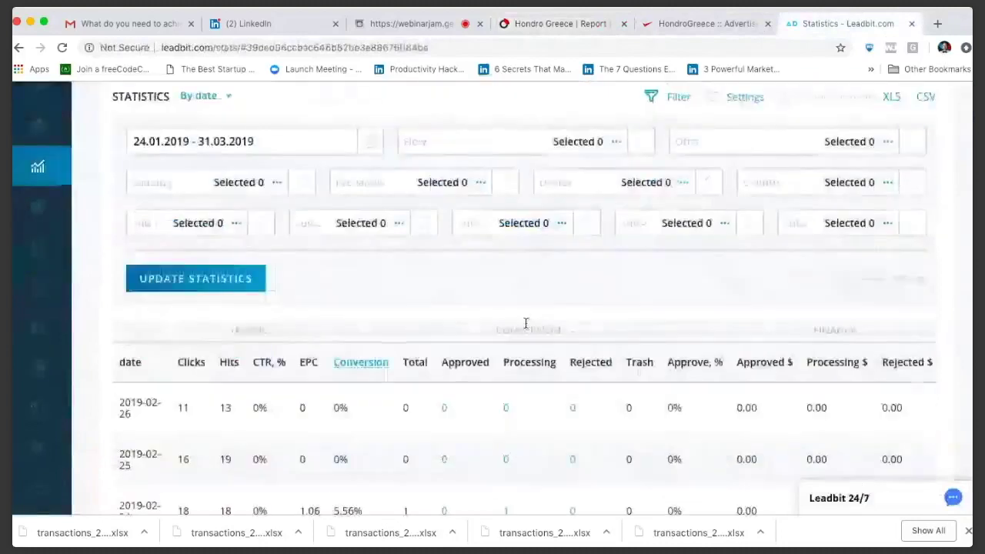
scroll(526, 324, down, 10)
scroll(525, 323, down, 9)
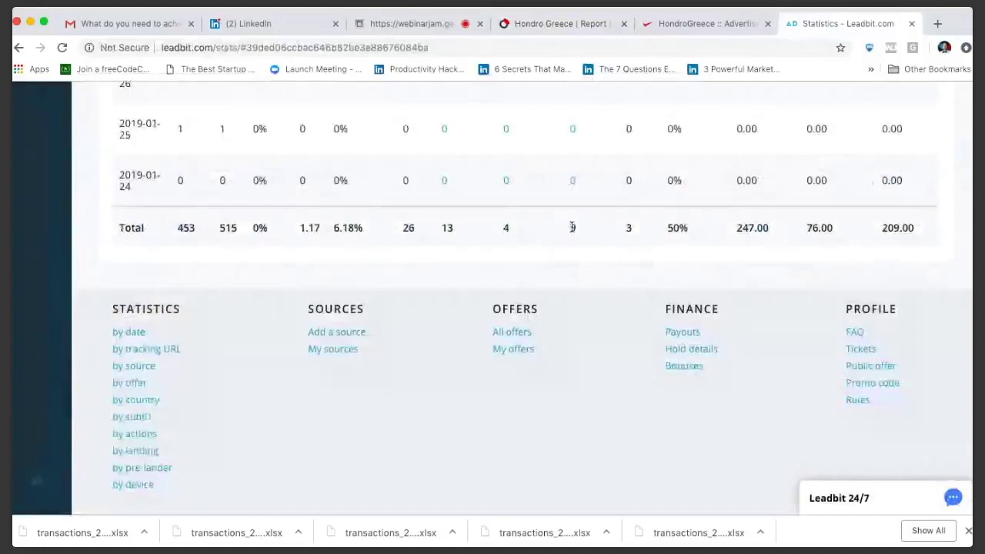
scroll(572, 227, up, 1)
scroll(572, 227, up, 5)
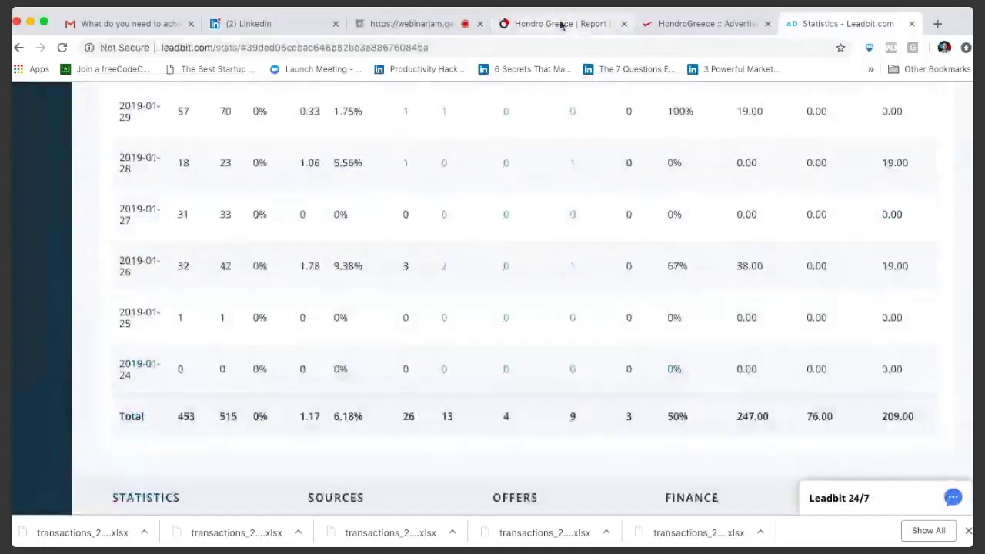
- Switch to the RedTrack report for Hondro Greece and regroup its statistics by Sub1: Placement
click(561, 25)
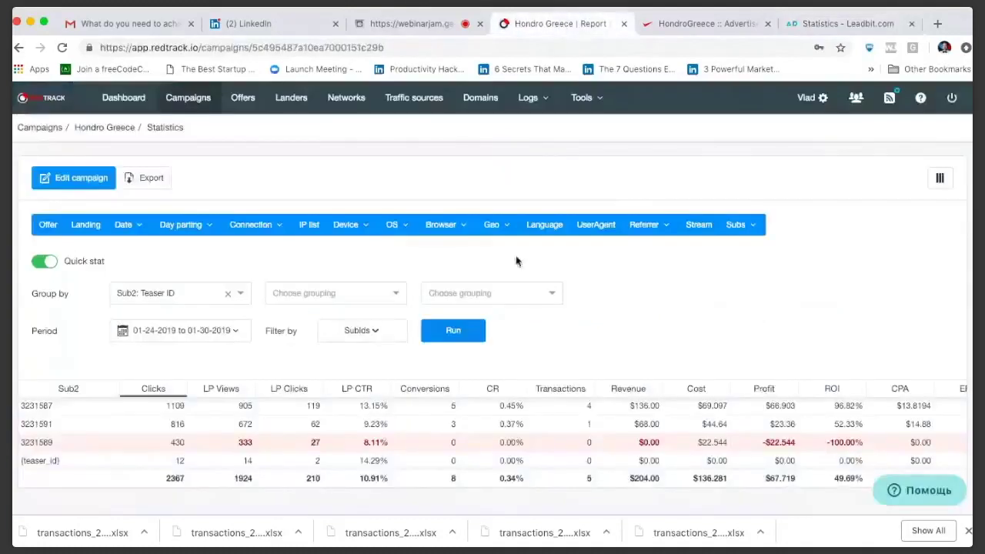
scroll(516, 262, down, 1)
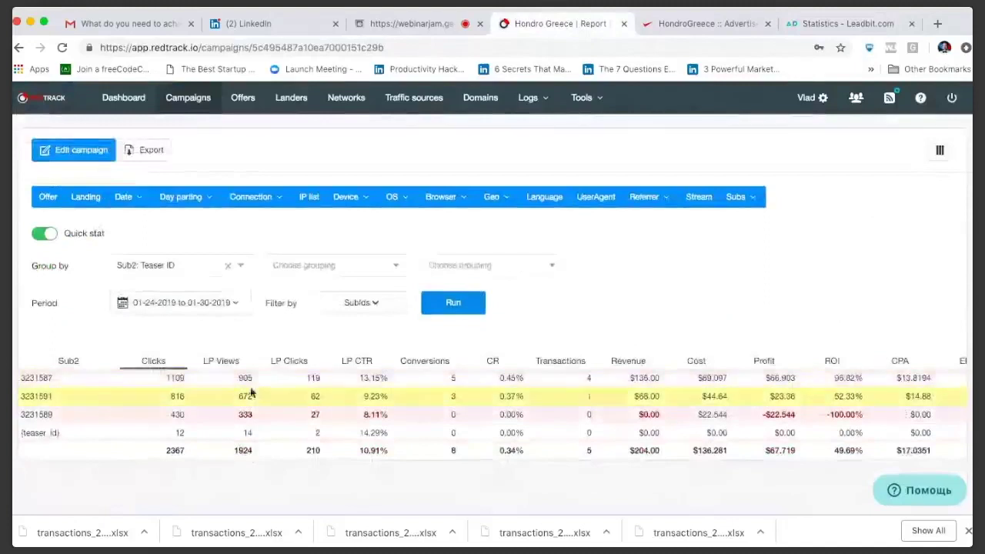
click(754, 199)
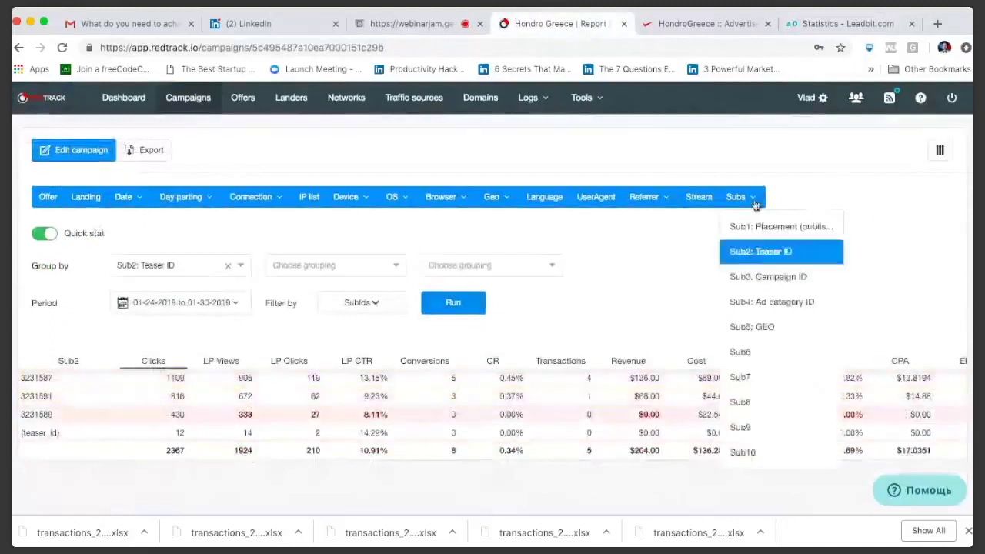
click(745, 226)
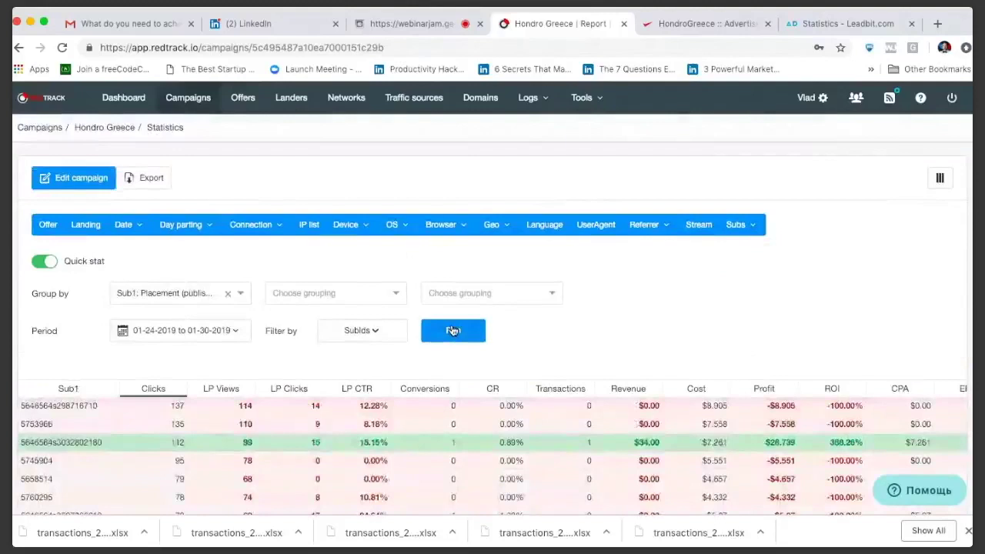
- Set the report period to 01-24-2019 through 02-28-2019 and run the placement report
click(200, 327)
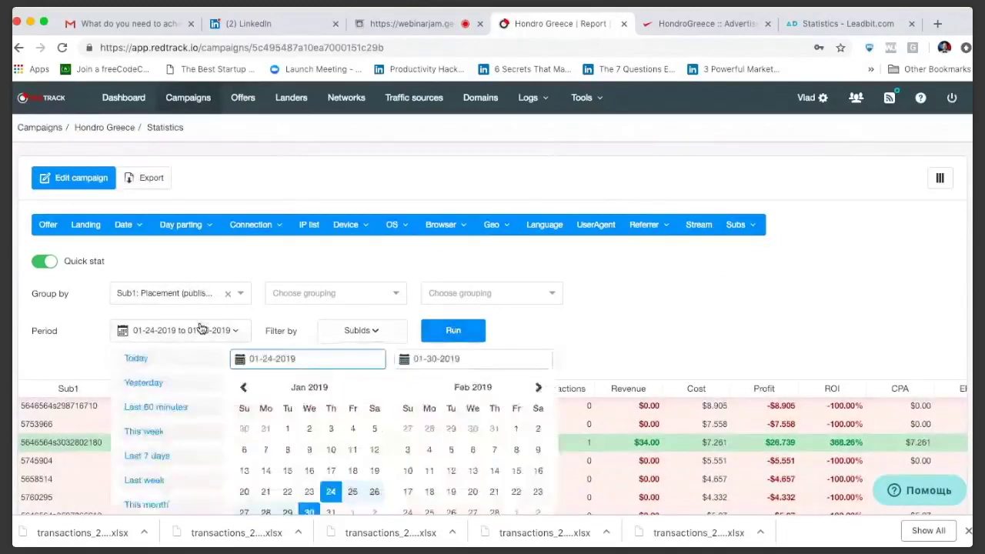
scroll(329, 406, down, 2)
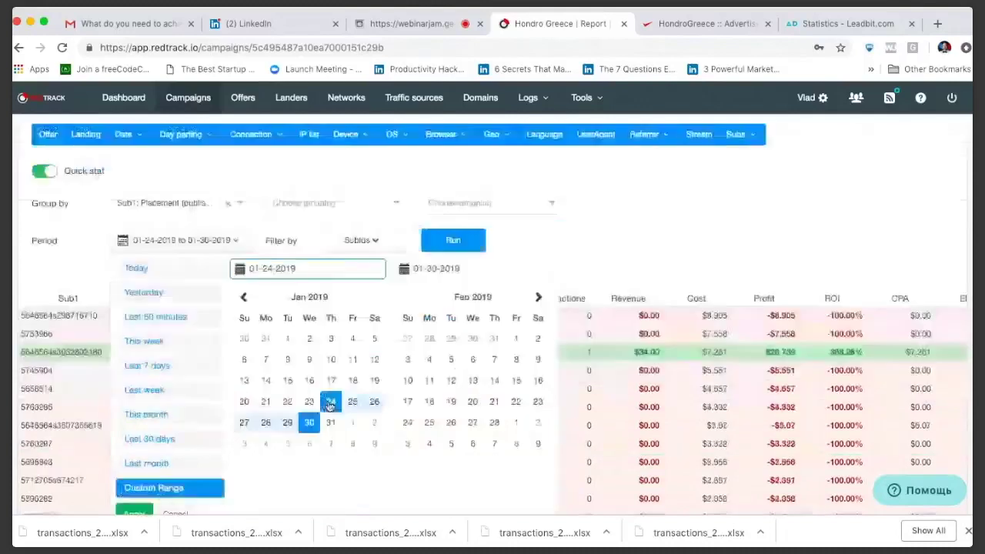
click(329, 406)
click(494, 423)
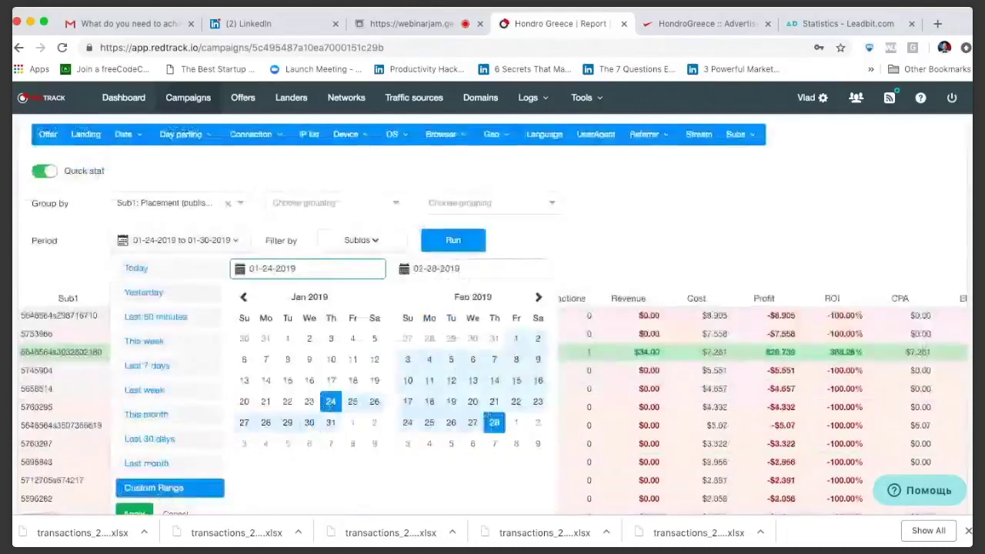
click(451, 423)
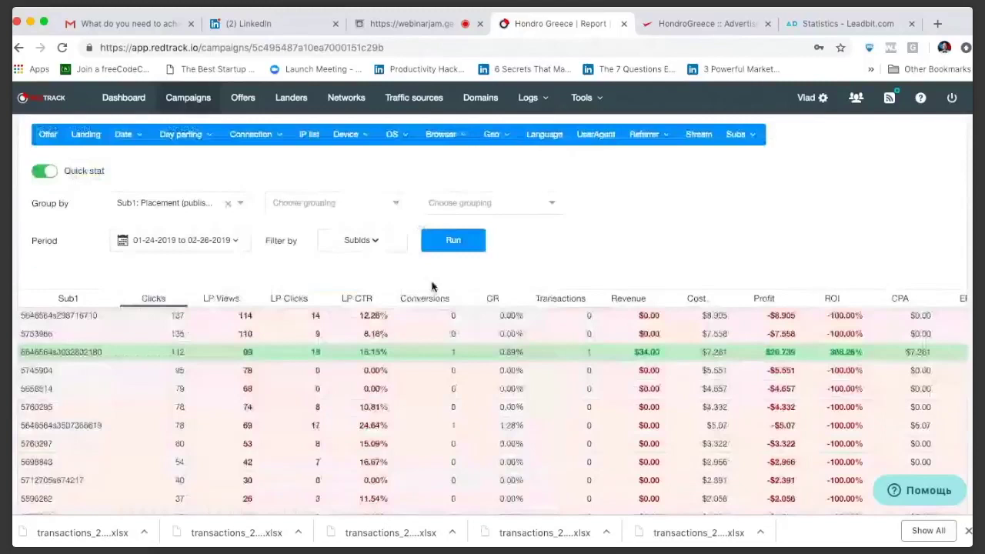
scroll(432, 286, up, 2)
click(423, 323)
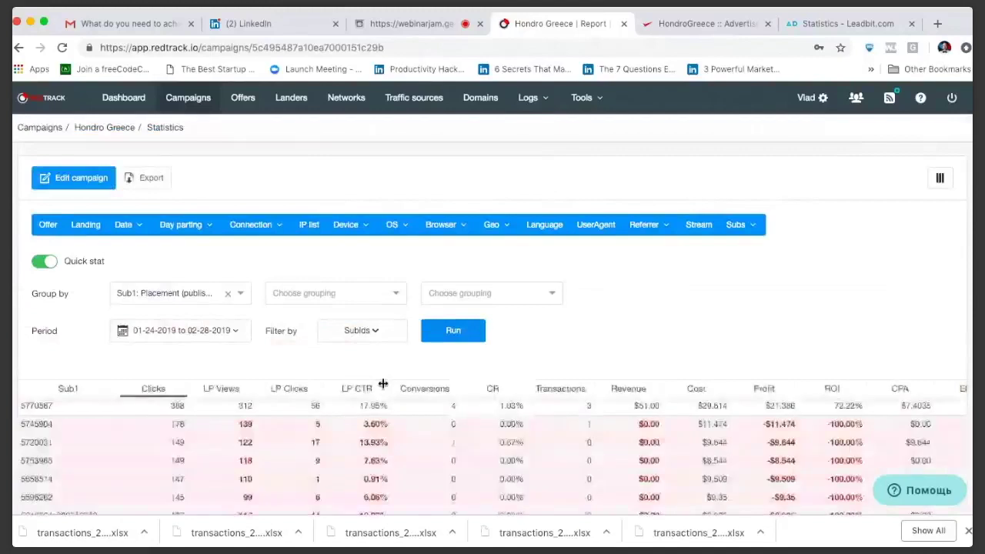
- Examine clicks, LP CTR, conversions, transactions and profit across the individual placements and the report totals
click(154, 459)
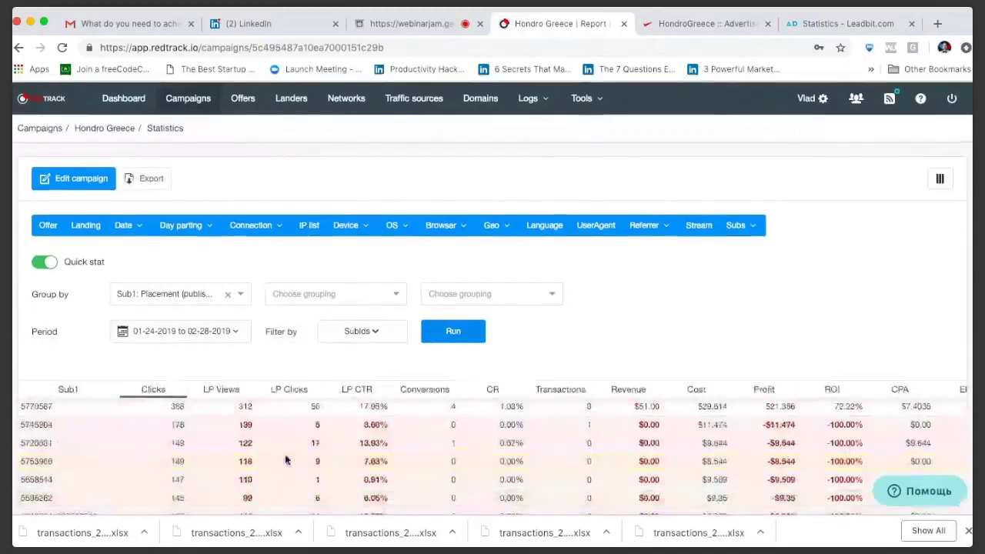
scroll(285, 460, down, 1)
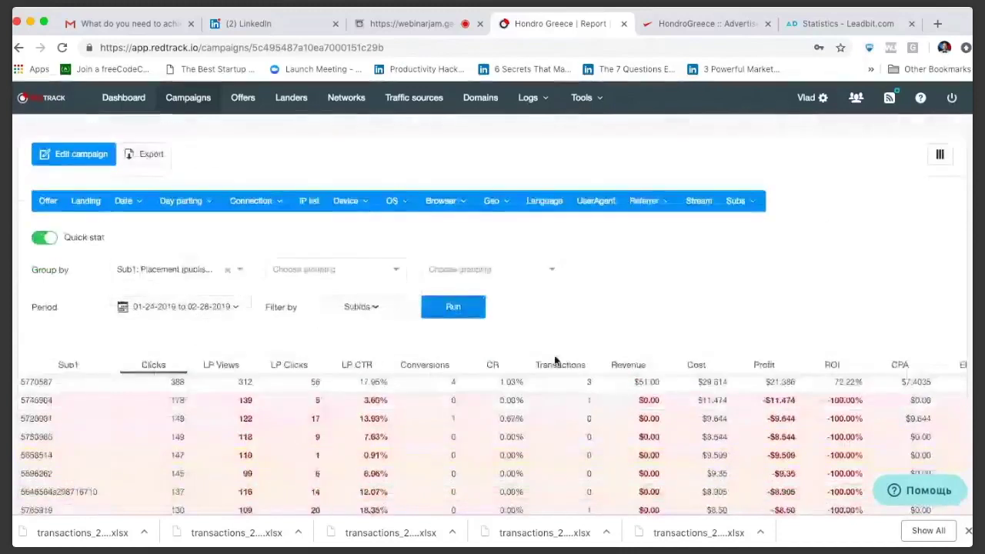
scroll(315, 397, down, 3)
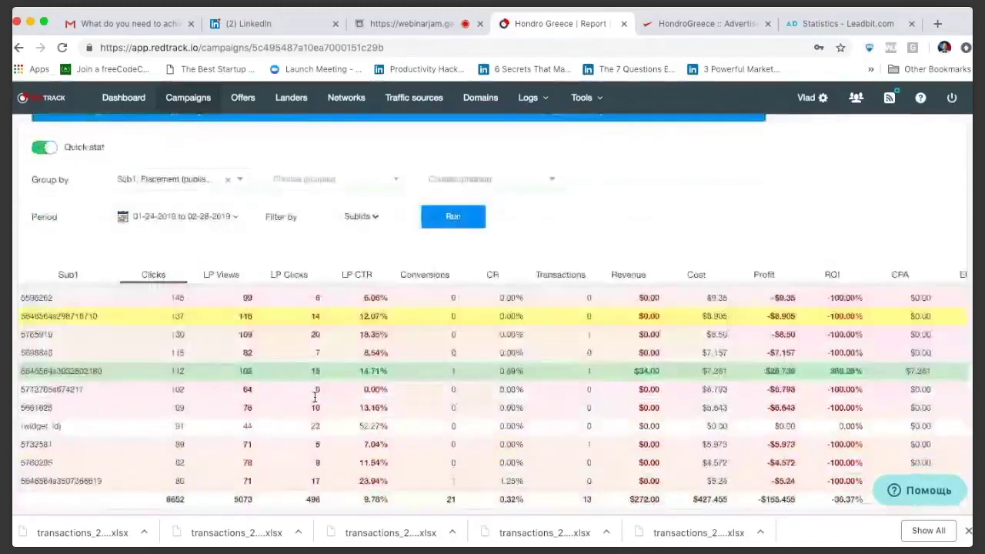
scroll(315, 398, down, 1)
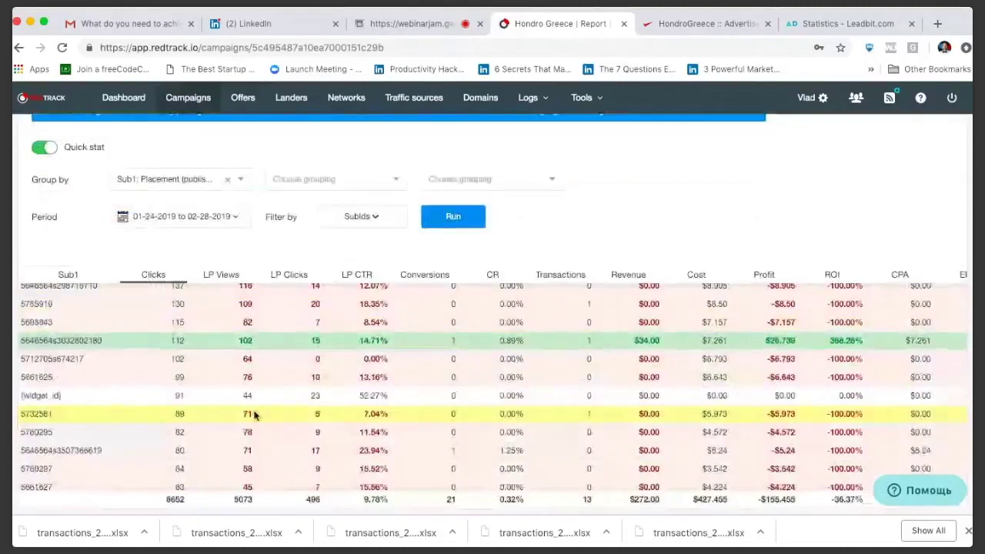
scroll(254, 415, down, 2)
scroll(255, 415, down, 1)
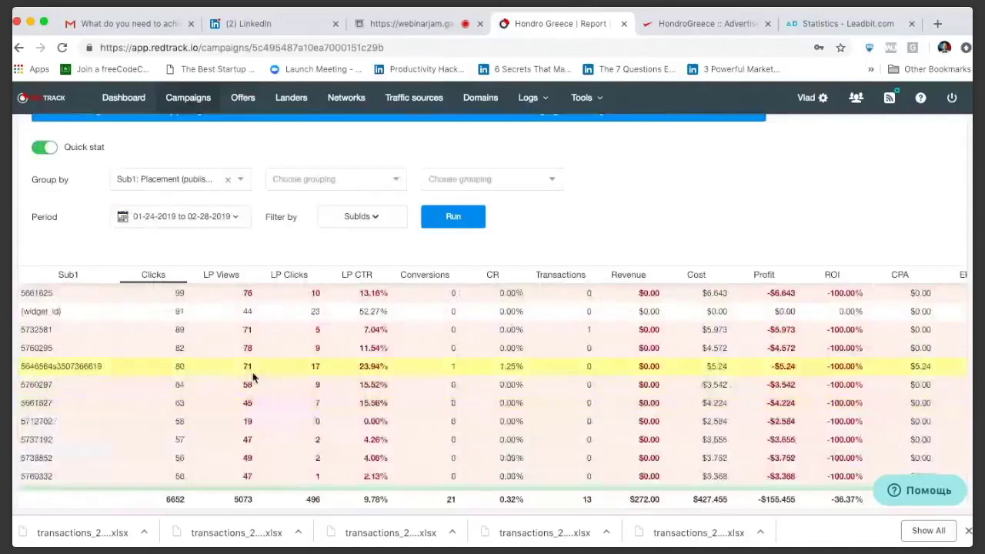
scroll(255, 377, up, 2)
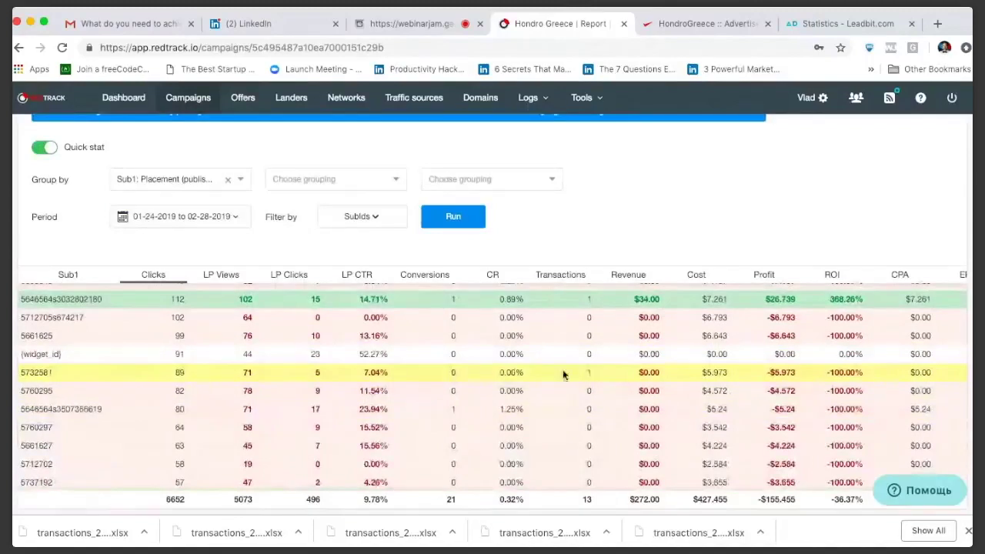
scroll(350, 355, up, 1)
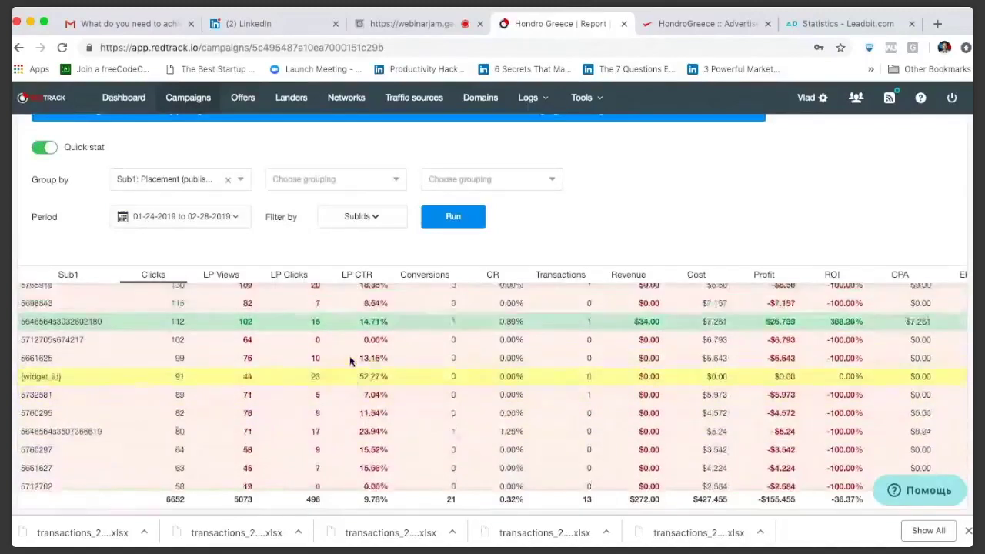
scroll(349, 360, up, 3)
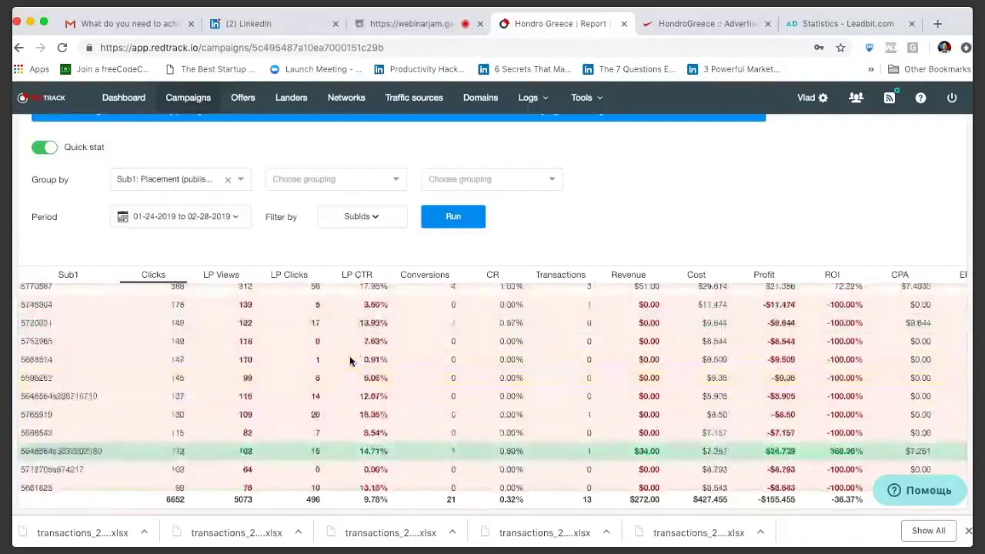
scroll(349, 359, up, 1)
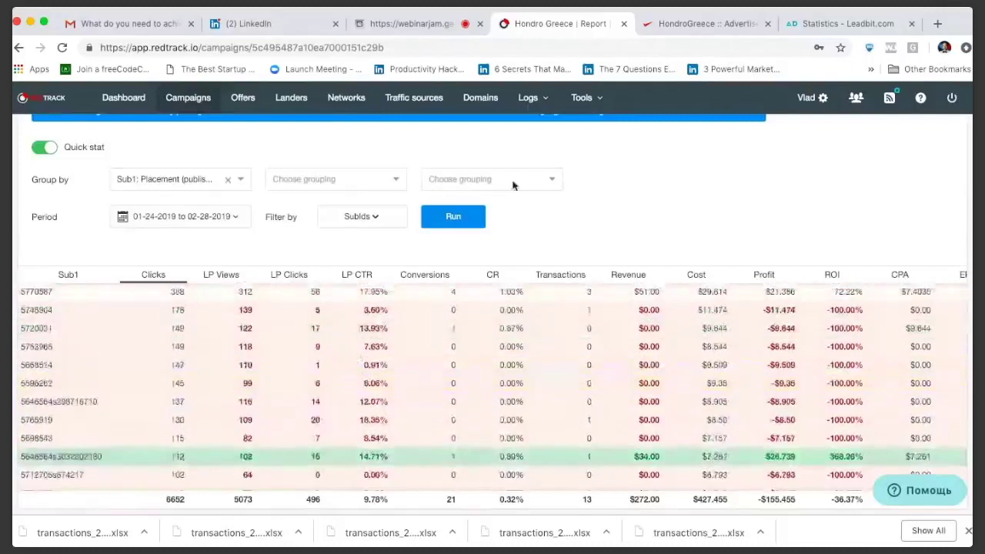
- Switch to the MGID dashboard, open the HondroGreece campaign's ads, and examine each ad's status, CPC, clicks and spend
click(709, 26)
click(193, 197)
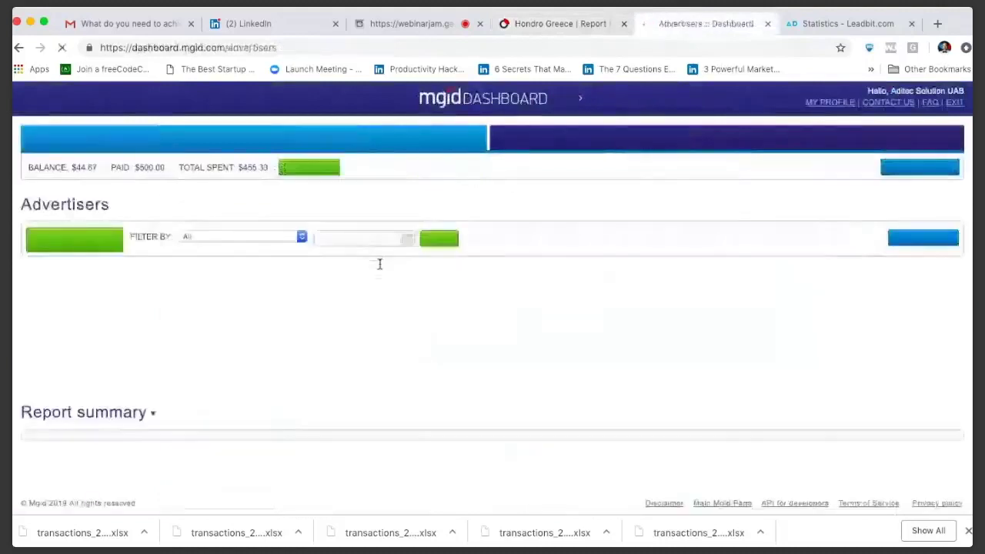
scroll(462, 315, down, 3)
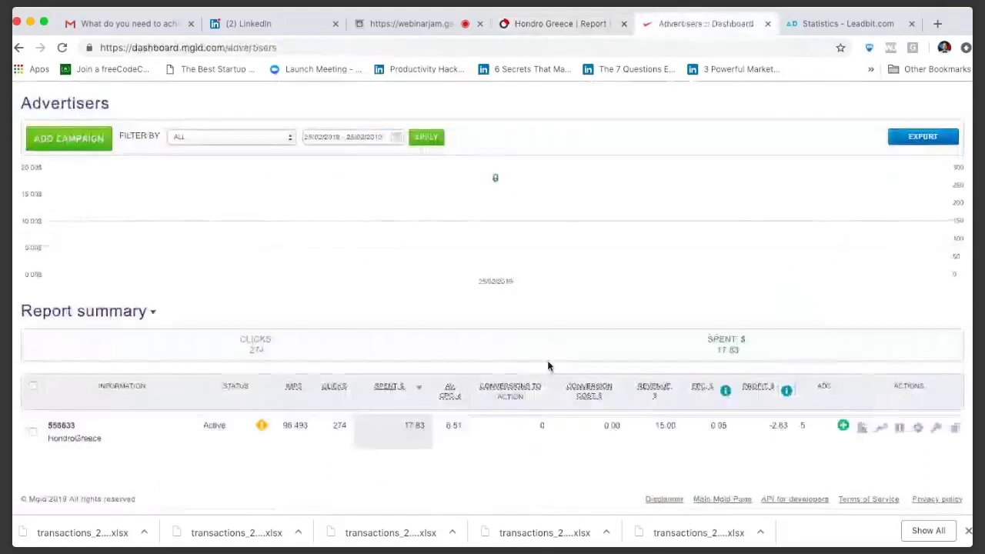
click(653, 318)
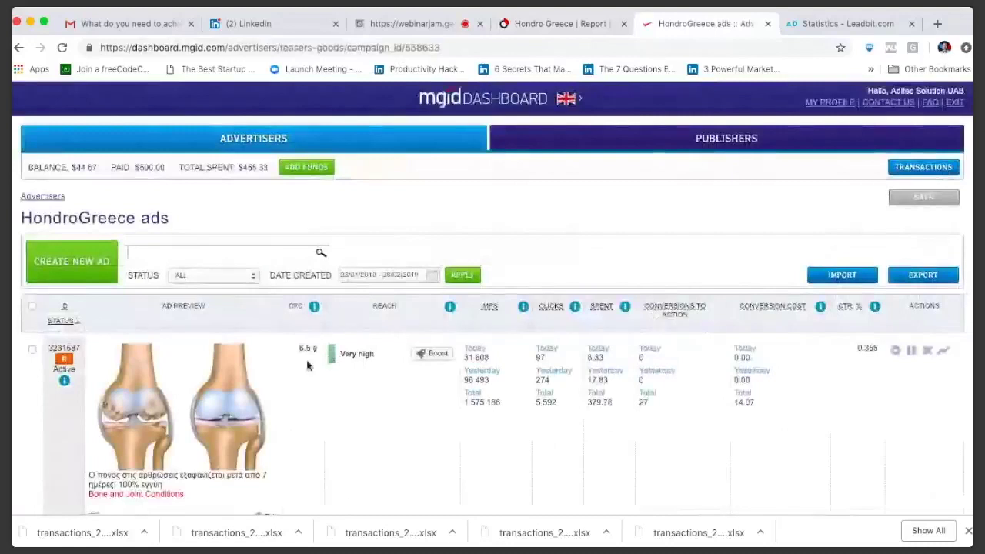
scroll(307, 366, down, 4)
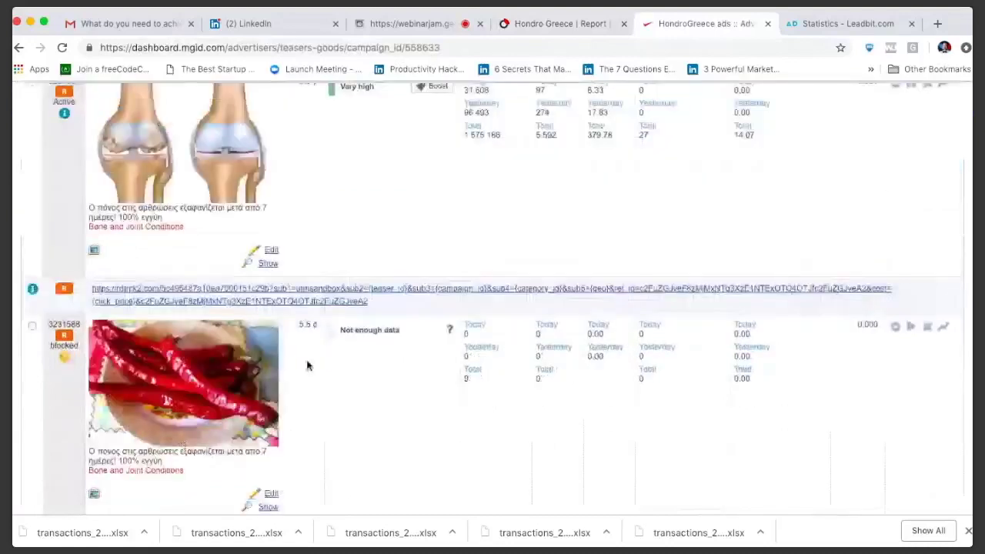
scroll(306, 365, down, 4)
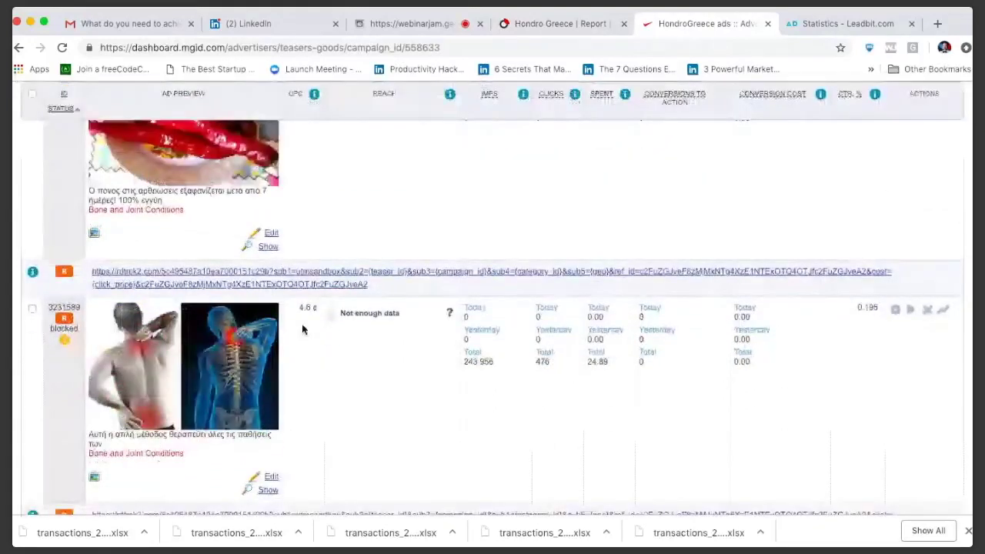
scroll(311, 308, up, 5)
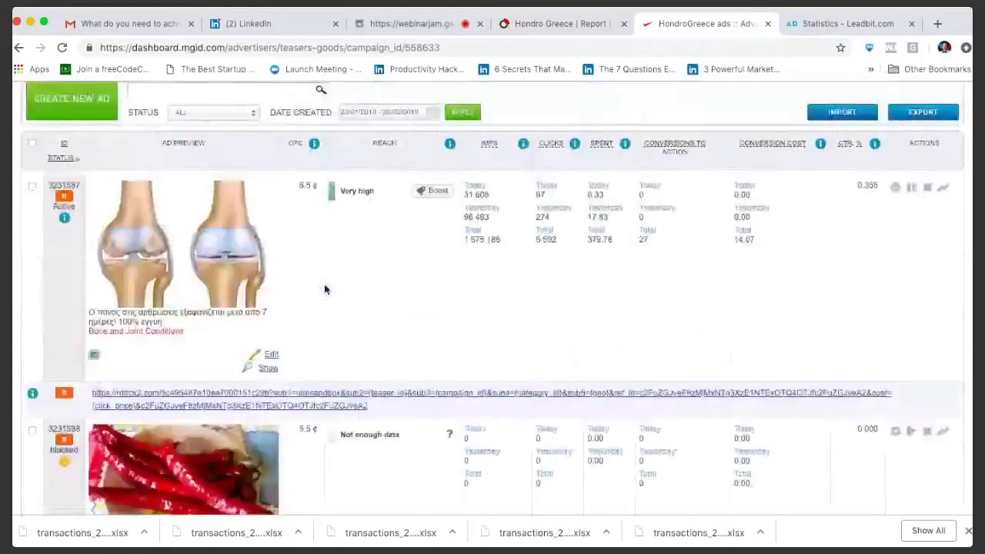
scroll(325, 289, up, 1)
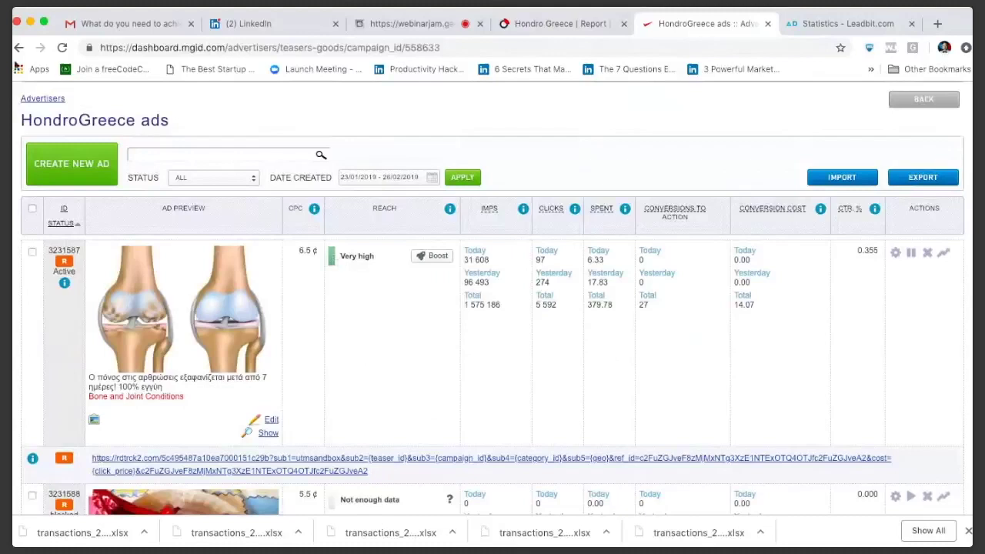
- Return to the MGID advertiser campaign list and open the HondroGreece campaign's edit settings
click(41, 98)
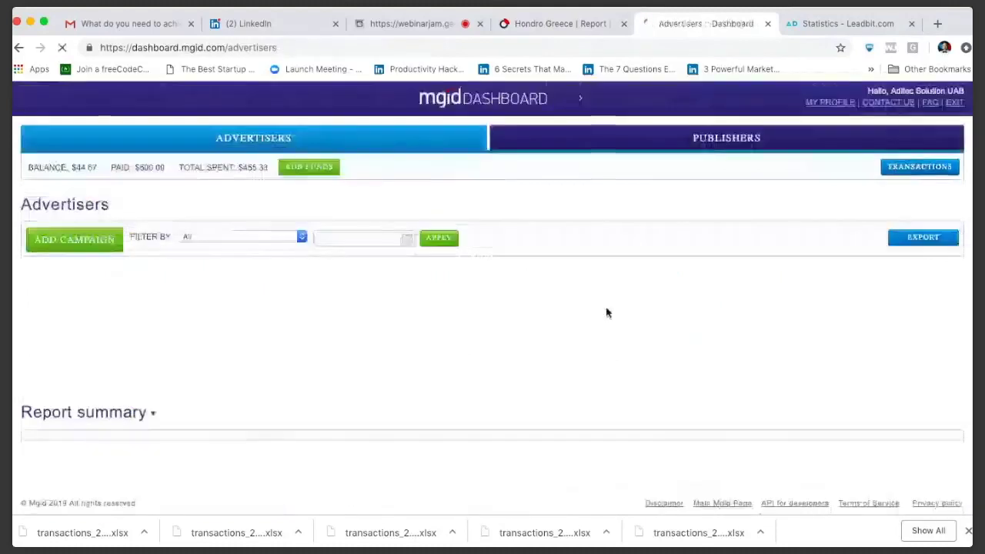
scroll(697, 371, down, 2)
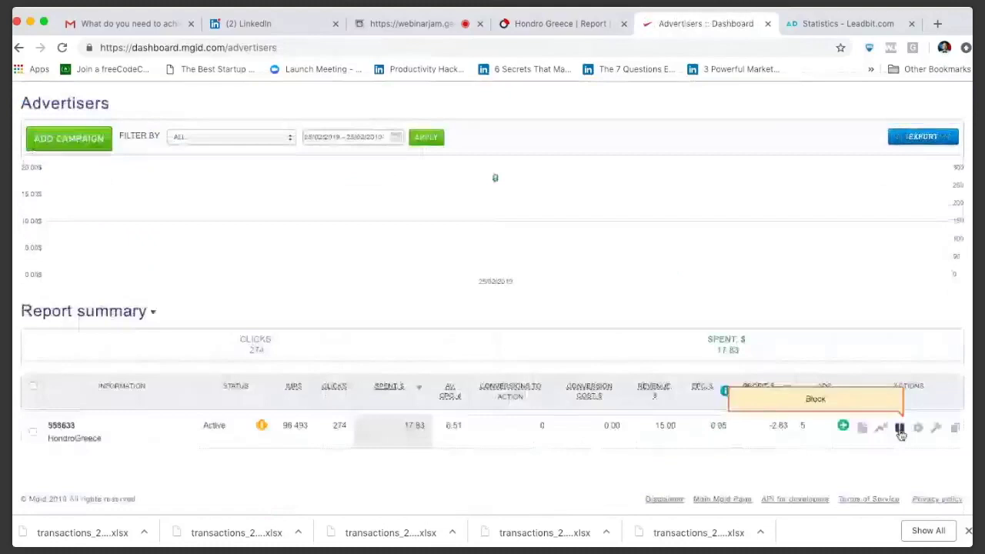
click(901, 434)
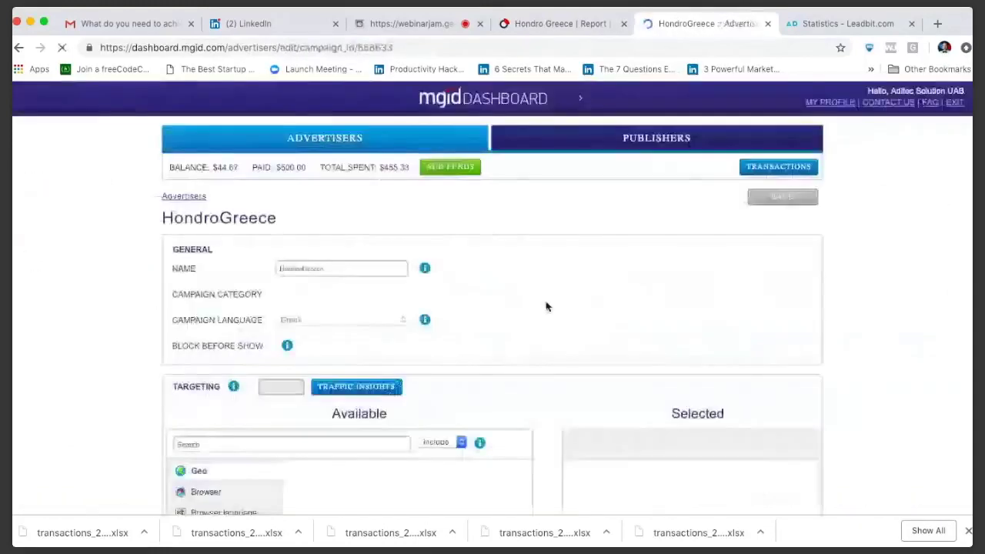
- Examine the campaign's budget limits and tracking tags, and view its weekly hour-by-hour schedule before closing the schedule settings
scroll(546, 306, down, 10)
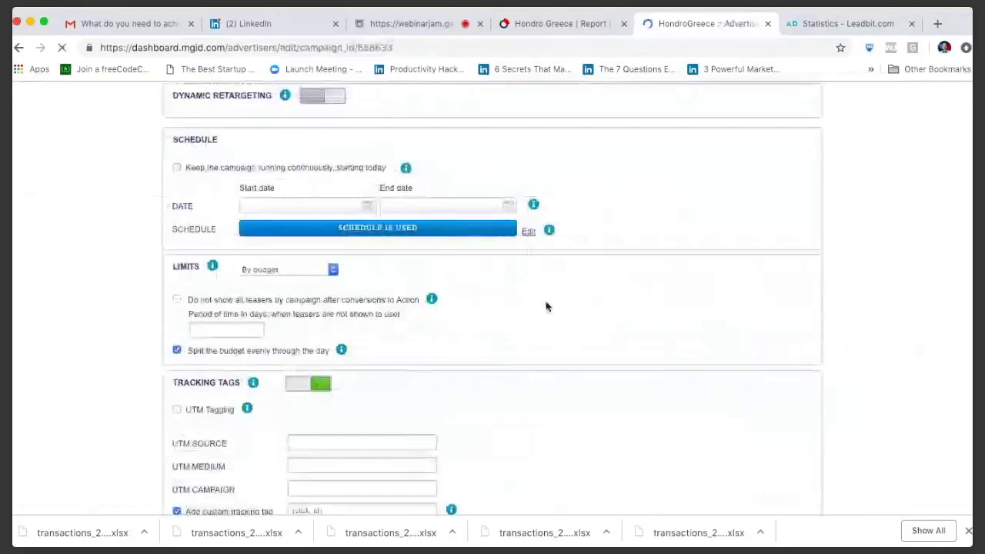
scroll(547, 306, down, 1)
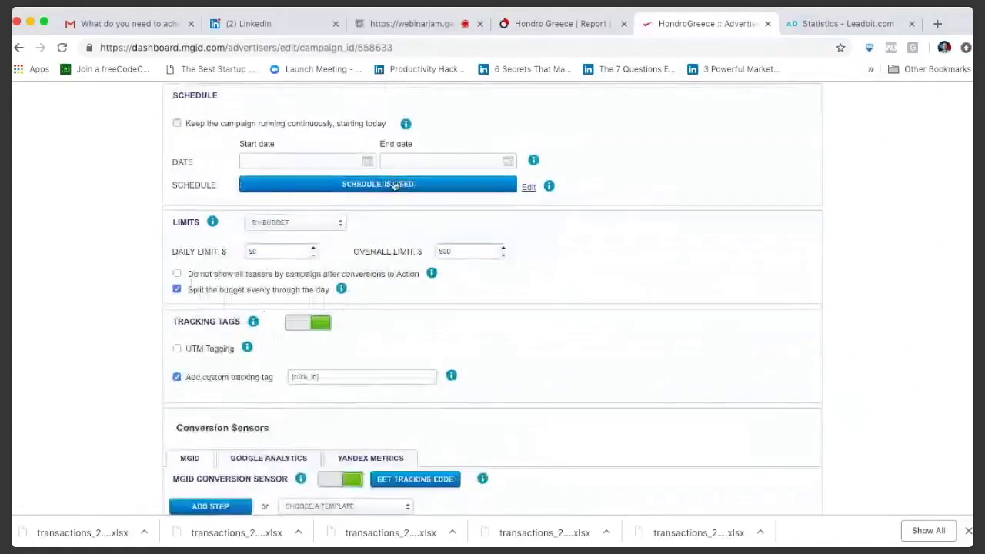
click(394, 185)
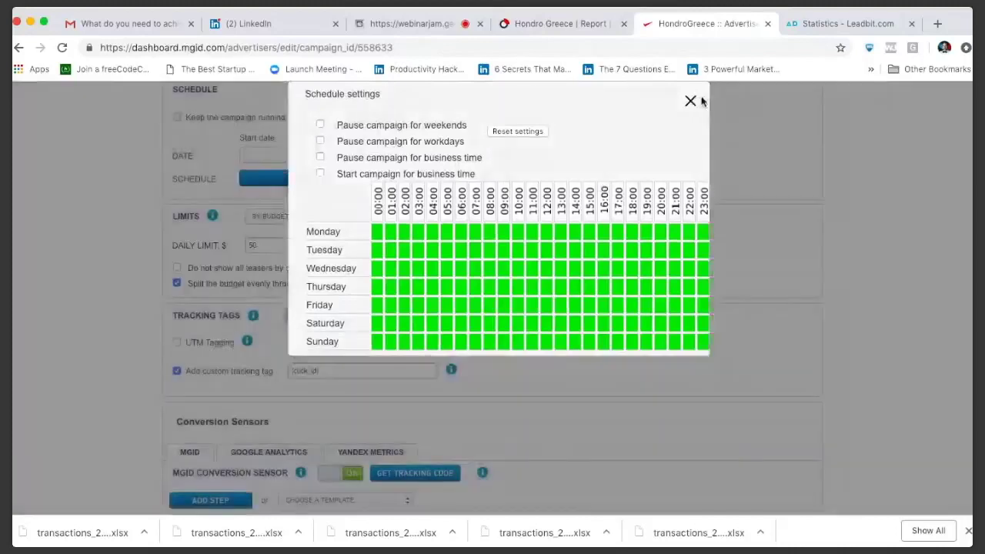
click(692, 101)
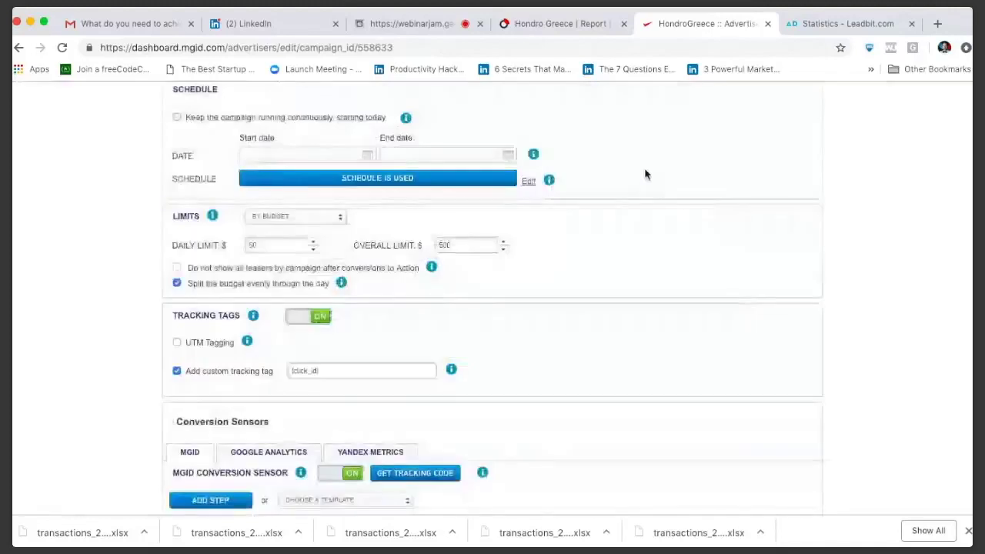
- Examine the campaign's selected geo and device targeting, and show the available browser language targeting options
scroll(645, 185, up, 1)
scroll(645, 201, up, 5)
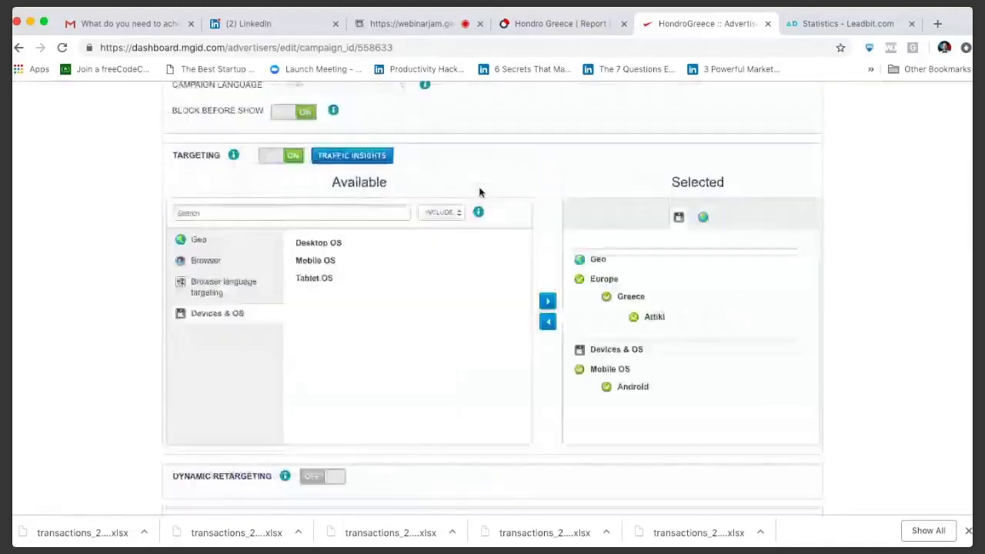
click(242, 286)
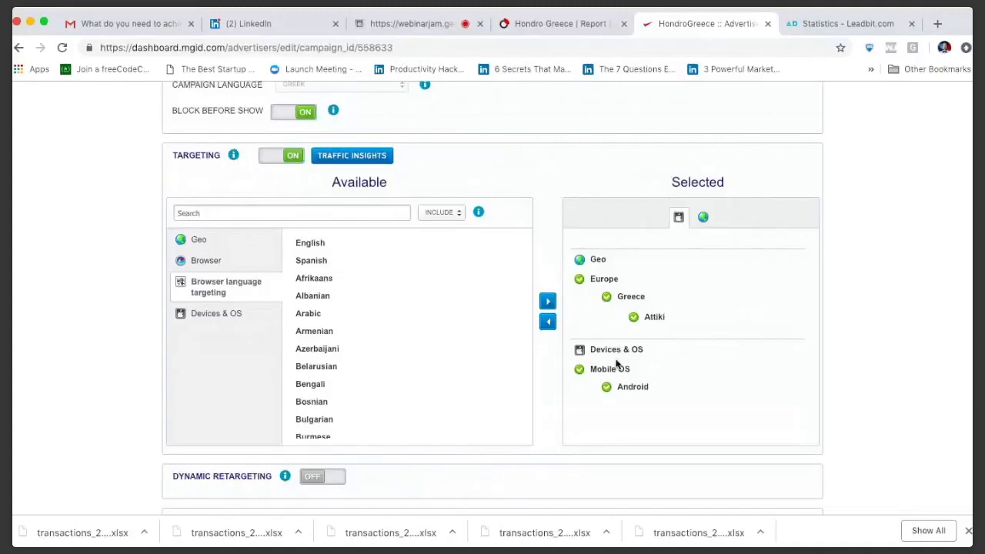
- Switch to the Leadbit statistics and review the daily results from the totals back up to the report filters
click(821, 32)
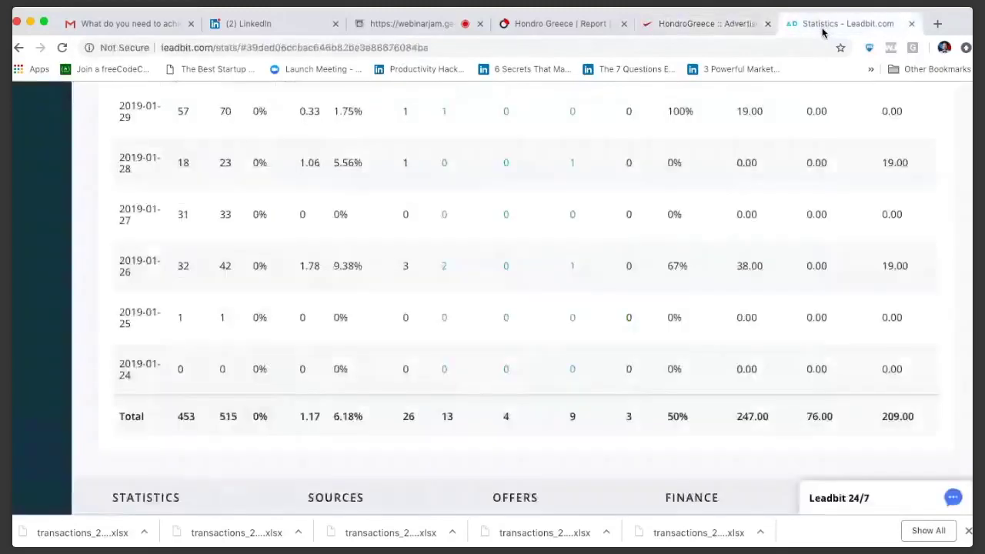
scroll(619, 296, up, 15)
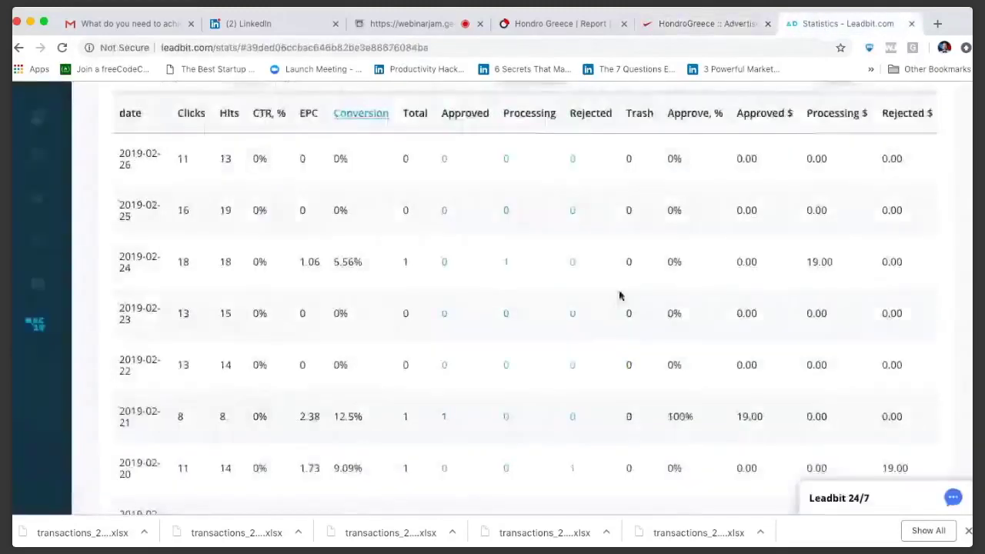
scroll(620, 295, up, 5)
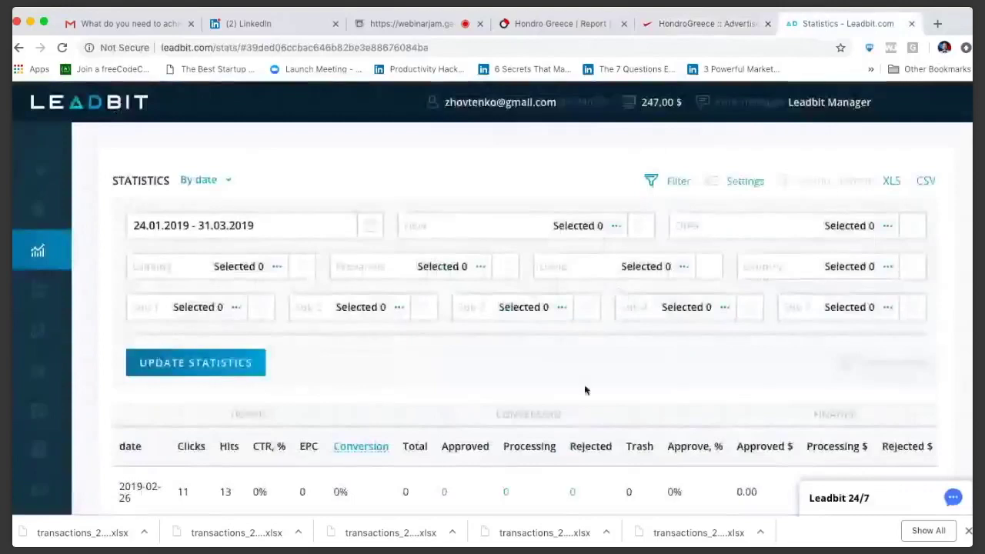